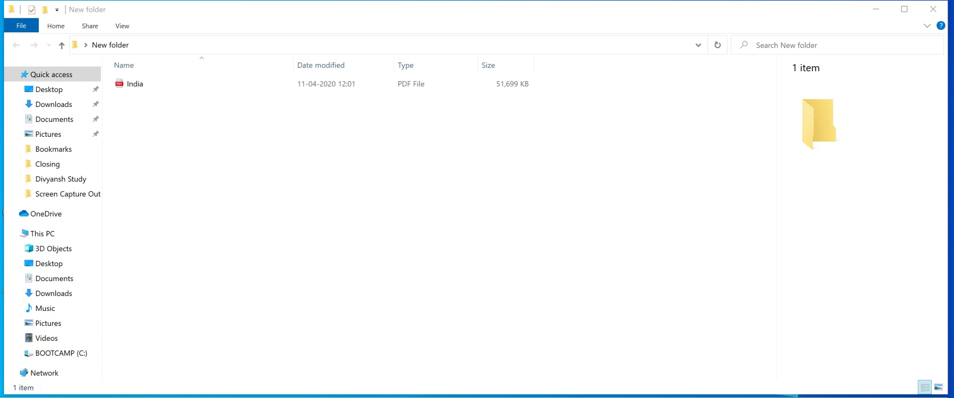
Step: Confirm in Properties that India.pdf is 50.4 MB, then reopen its right-click menu
{"action": "left_click", "coordinate": [133, 88]}
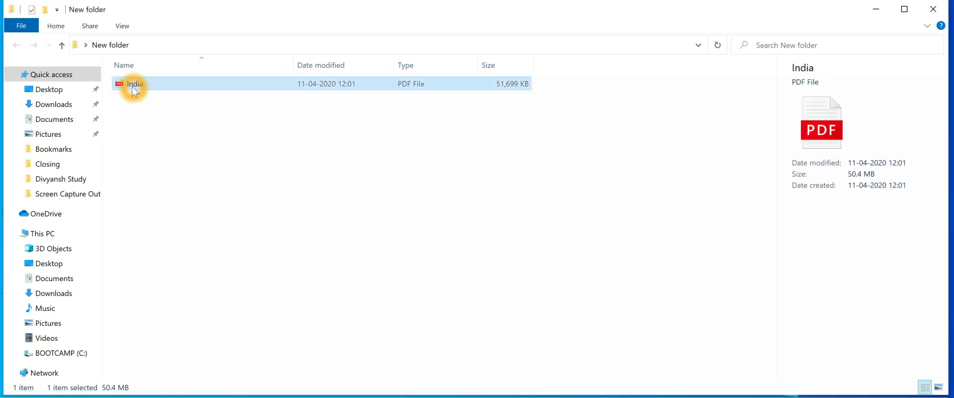
{"action": "right_click", "coordinate": [133, 88]}
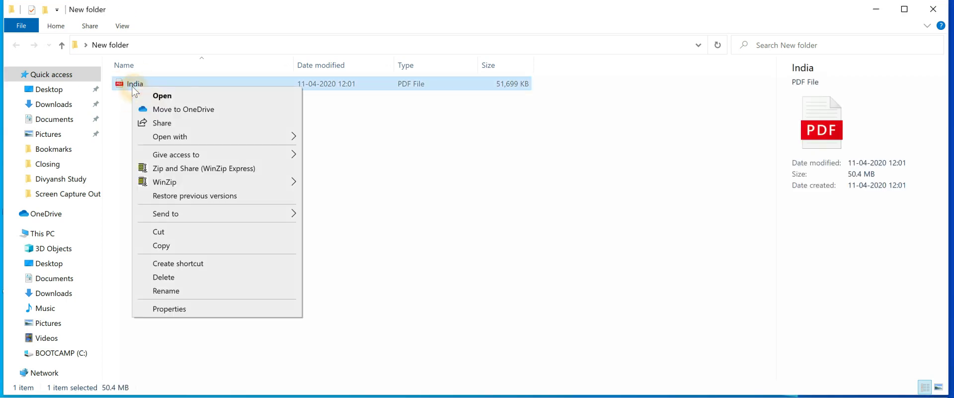
{"action": "left_click", "coordinate": [192, 308]}
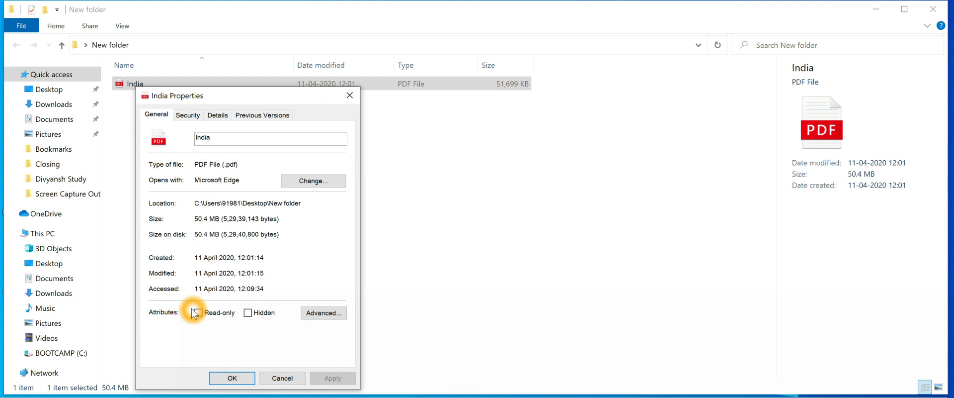
{"action": "left_click", "coordinate": [282, 379]}
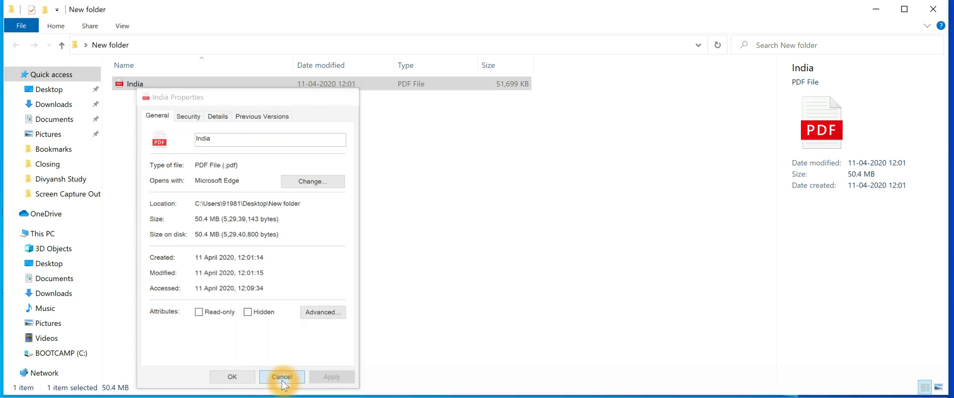
{"action": "left_click", "coordinate": [144, 88]}
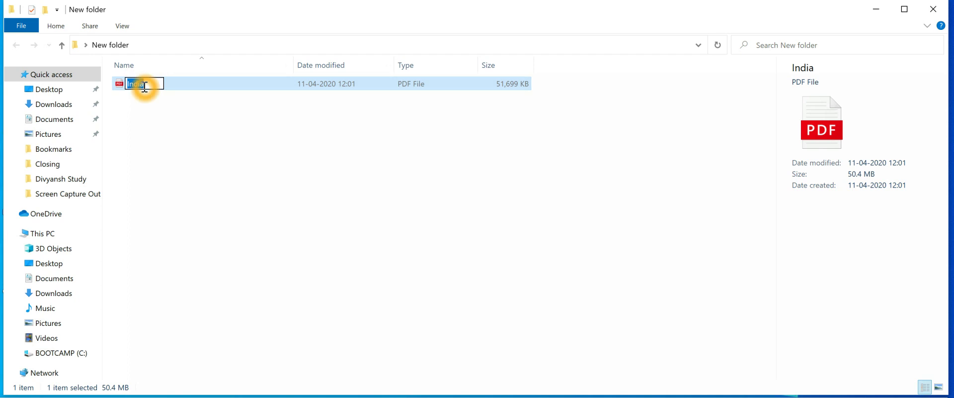
{"action": "right_click", "coordinate": [123, 85]}
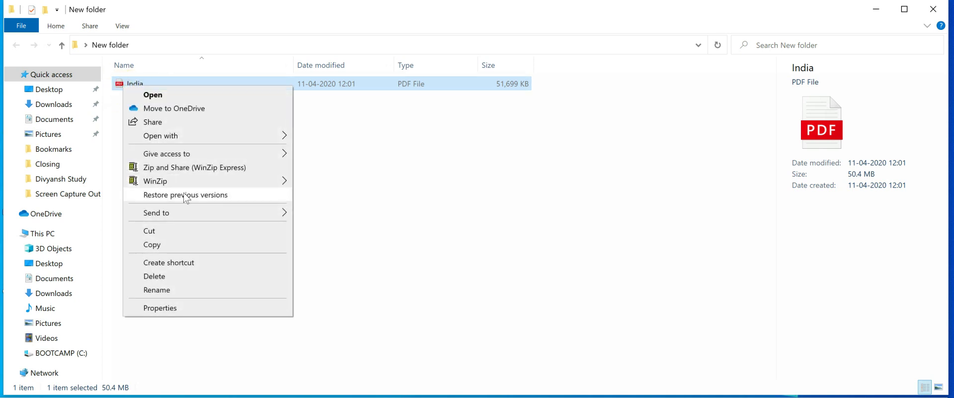
Step: Compress India.pdf into India.zip with WinZip, continuing with the evaluation version
{"action": "mouse_move", "coordinate": [271, 183]}
{"action": "left_click", "coordinate": [352, 197]}
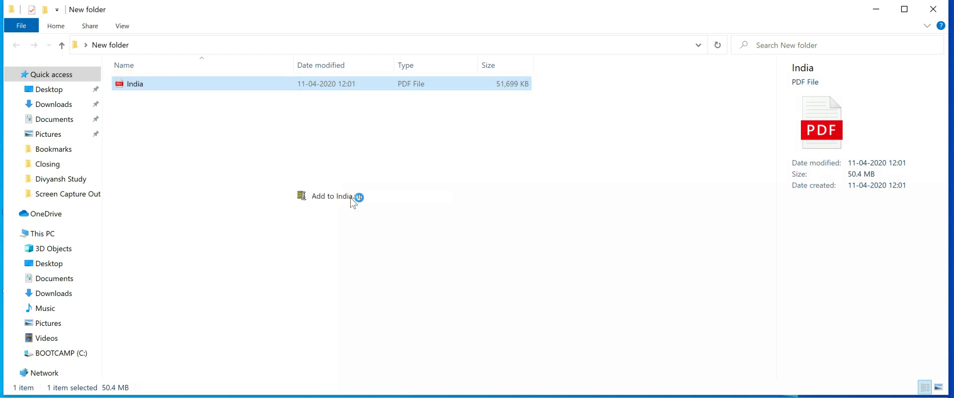
{"action": "left_click", "coordinate": [237, 203]}
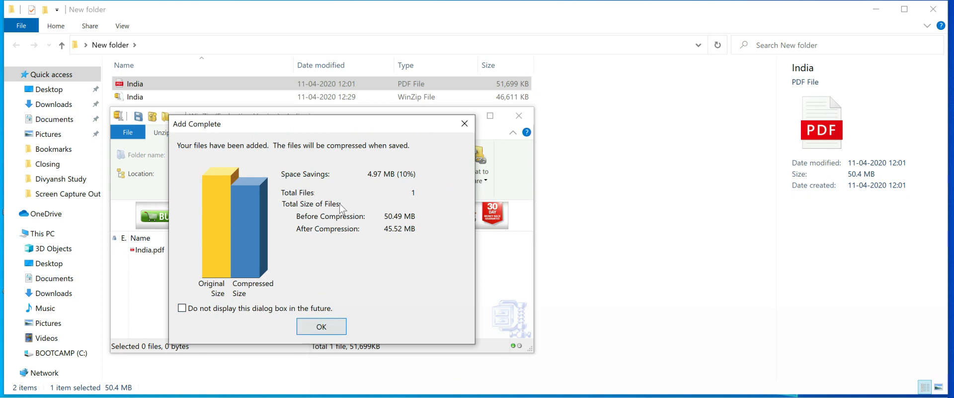
{"action": "left_click", "coordinate": [467, 127]}
Step: Check that India.zip is 45.5 MB in its properties, then delete it
{"action": "left_click", "coordinate": [133, 99]}
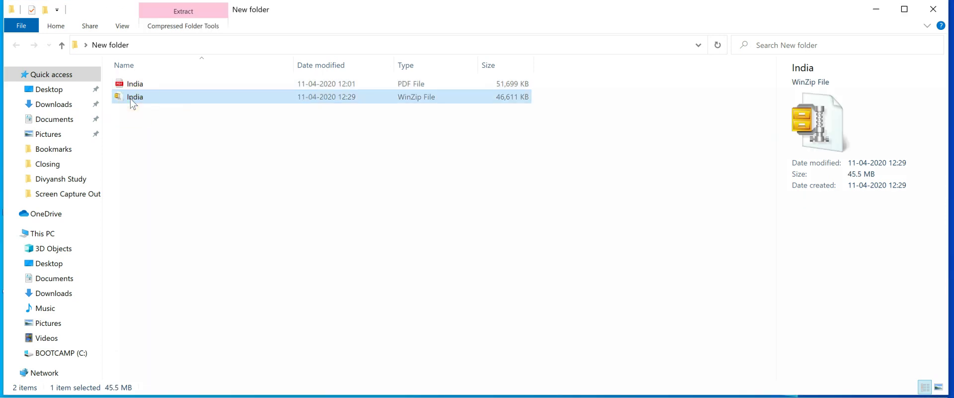
{"action": "right_click", "coordinate": [133, 102]}
{"action": "left_click", "coordinate": [171, 306]}
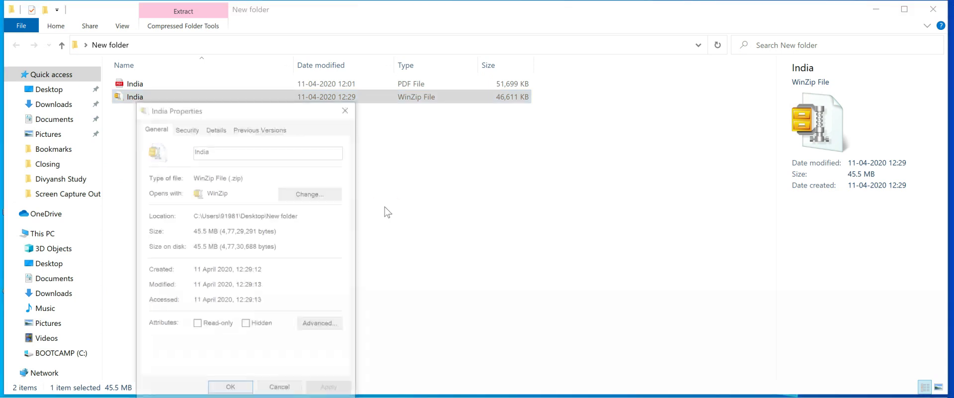
{"action": "left_click", "coordinate": [348, 109]}
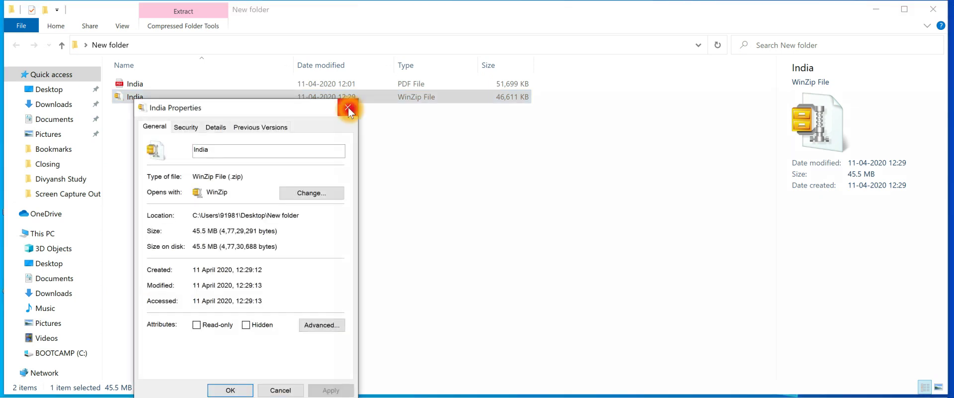
{"action": "left_click", "coordinate": [135, 111]}
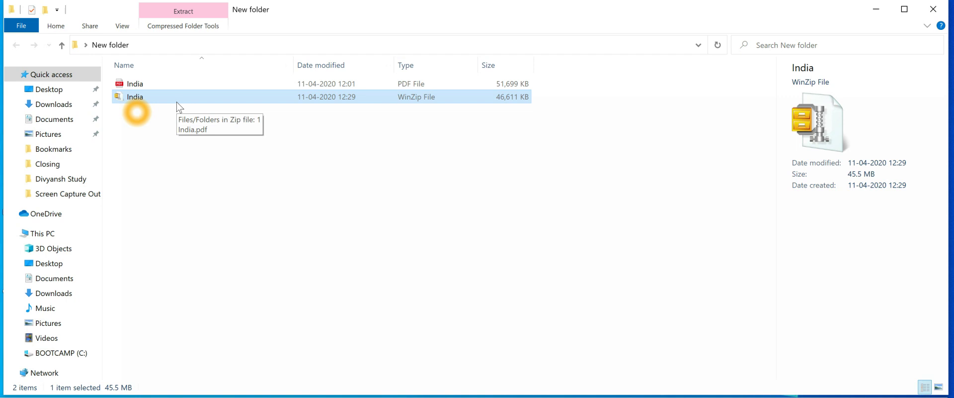
{"action": "key", "text": "Delete"}
Step: Start WinZip's Add to Zip file for India.pdf on the evaluation version to reach the Add dialog
{"action": "left_click", "coordinate": [148, 84]}
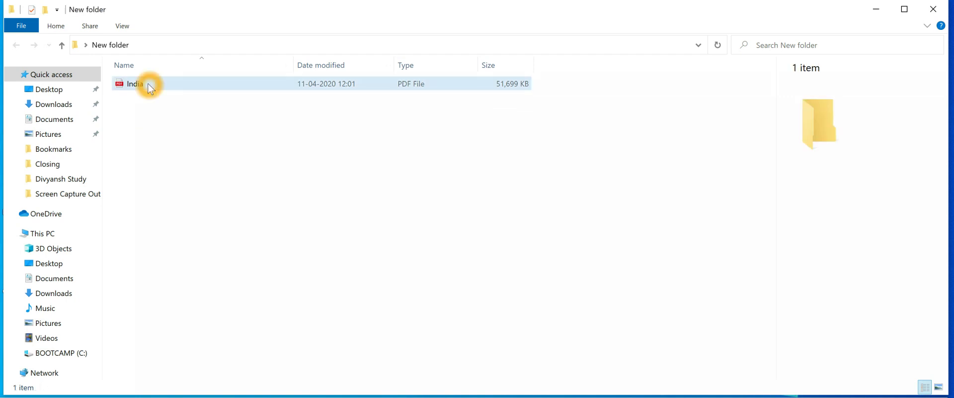
{"action": "right_click", "coordinate": [148, 85]}
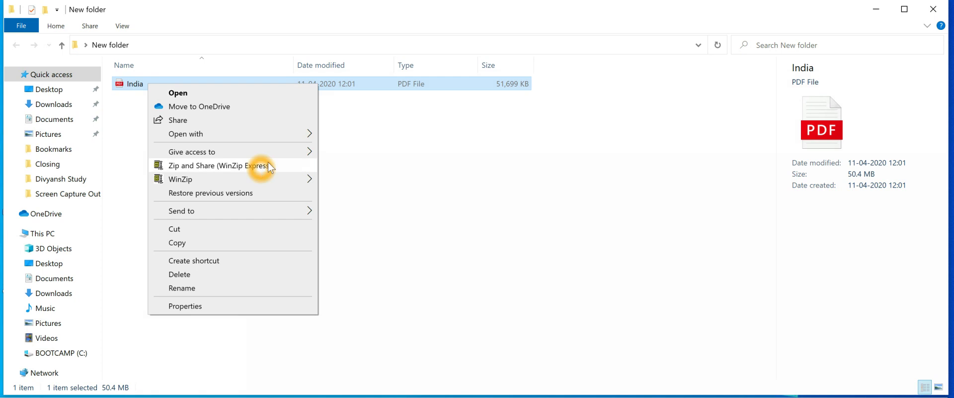
{"action": "left_click", "coordinate": [298, 179]}
{"action": "left_click", "coordinate": [379, 183]}
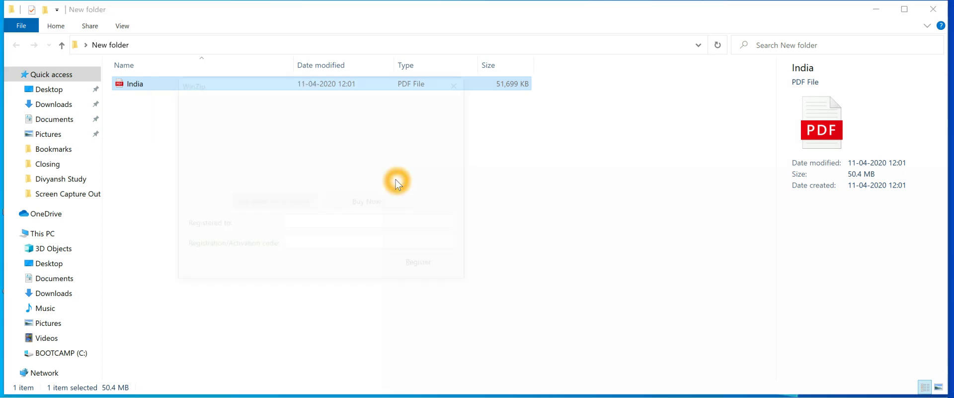
{"action": "left_click", "coordinate": [262, 203]}
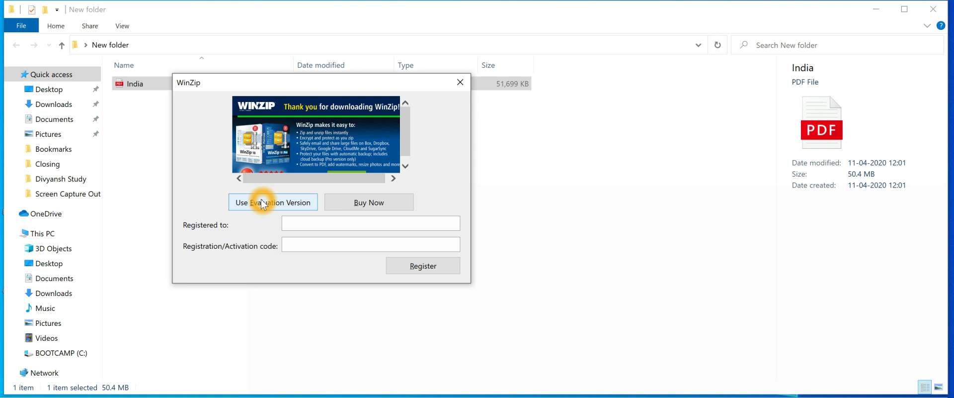
{"action": "left_click", "coordinate": [263, 203]}
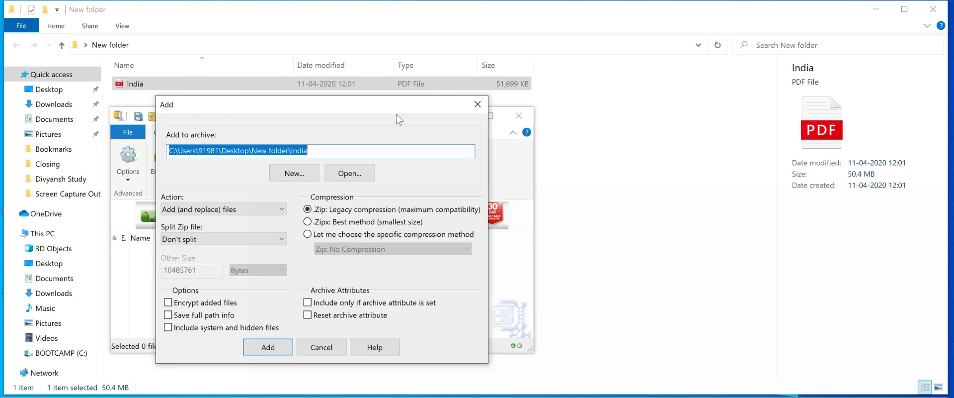
Step: Open the Split Zip file size dropdown in WinZip's Add dialog, closing and reopening it once
{"action": "left_click", "coordinate": [458, 313]}
{"action": "left_click", "coordinate": [184, 231]}
{"action": "left_click", "coordinate": [228, 238]}
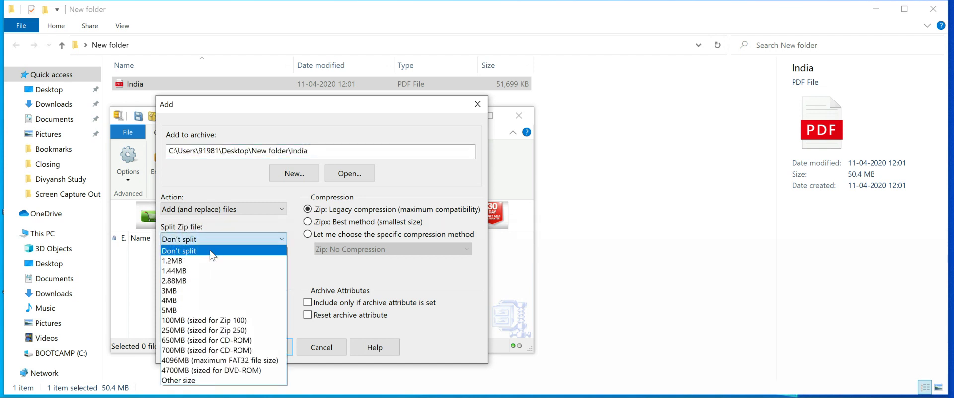
{"action": "left_click", "coordinate": [212, 253]}
{"action": "left_click", "coordinate": [269, 238]}
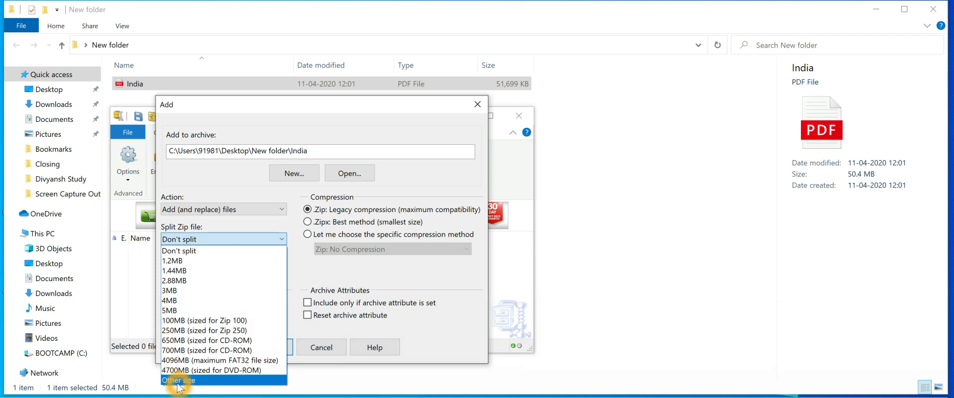
Step: Set a custom split size of 10 MB and create the split India archive
{"action": "left_click", "coordinate": [216, 381]}
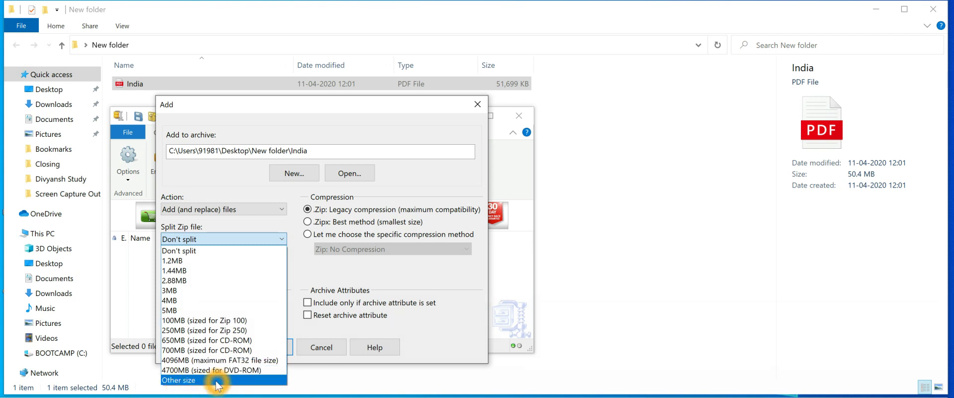
{"action": "left_click", "coordinate": [204, 271]}
{"action": "left_click", "coordinate": [268, 270]}
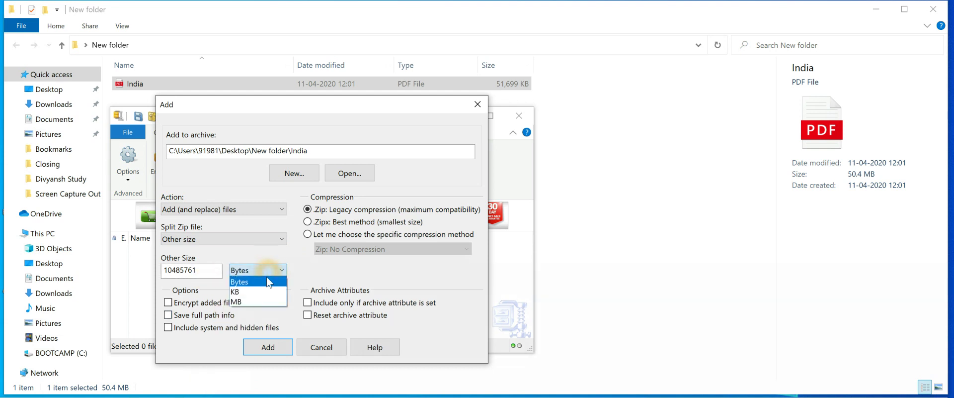
{"action": "left_click", "coordinate": [251, 301]}
{"action": "left_click", "coordinate": [207, 271]}
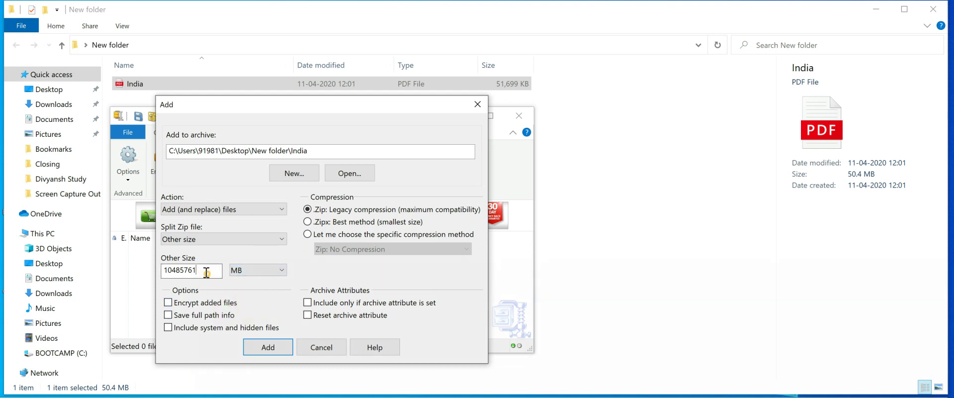
{"action": "double_click", "coordinate": [206, 271]}
{"action": "key", "text": "BackSpace"}
{"action": "type", "text": "10"}
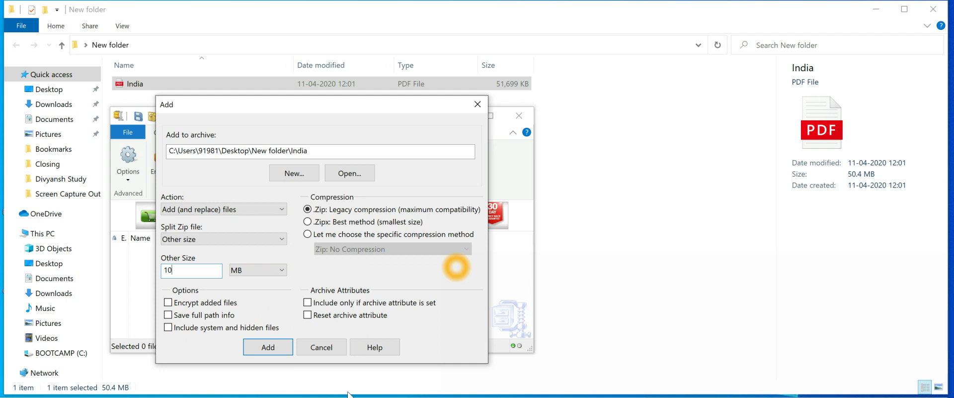
{"action": "left_click", "coordinate": [272, 354]}
{"action": "left_click", "coordinate": [266, 346]}
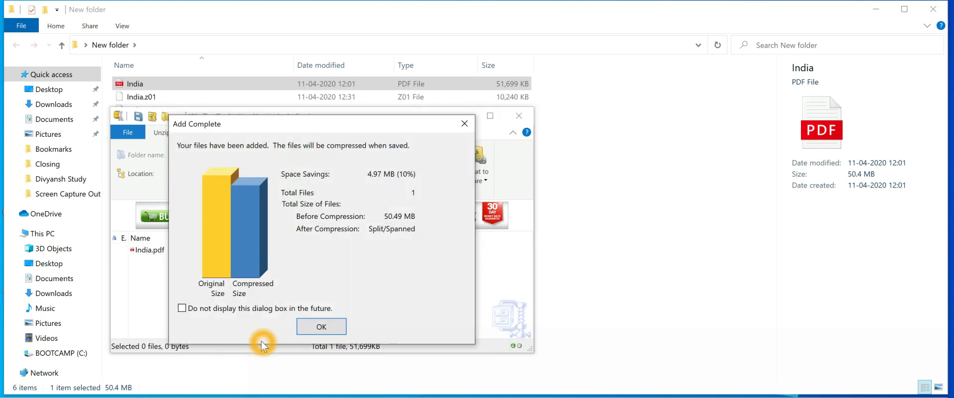
Step: Dismiss Add Complete and inspect the four 10,240 KB .z parts and the 5,651 KB India zip
{"action": "left_click", "coordinate": [322, 326]}
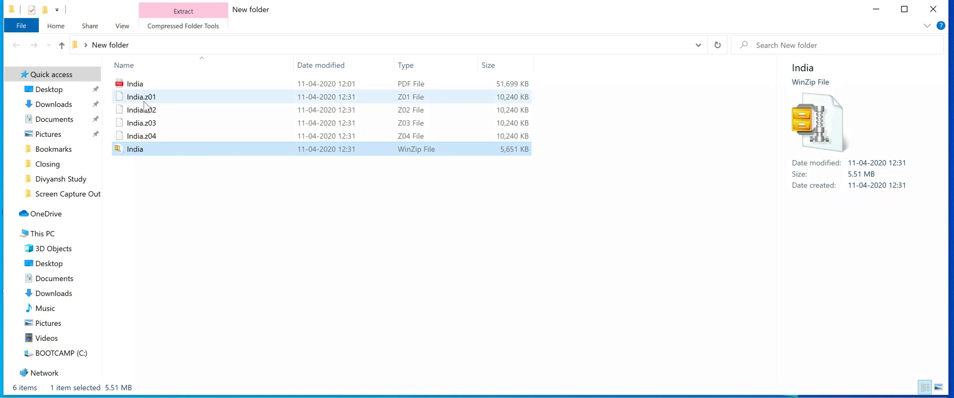
{"action": "mouse_move", "coordinate": [133, 151]}
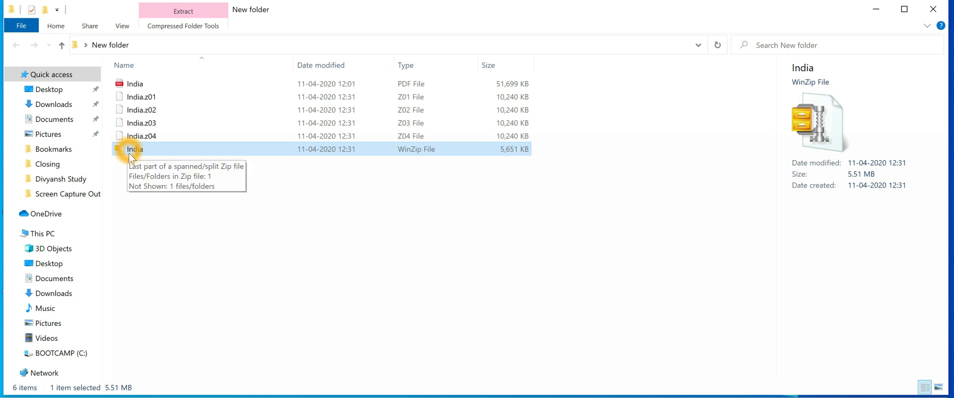
{"action": "left_click", "coordinate": [161, 153]}
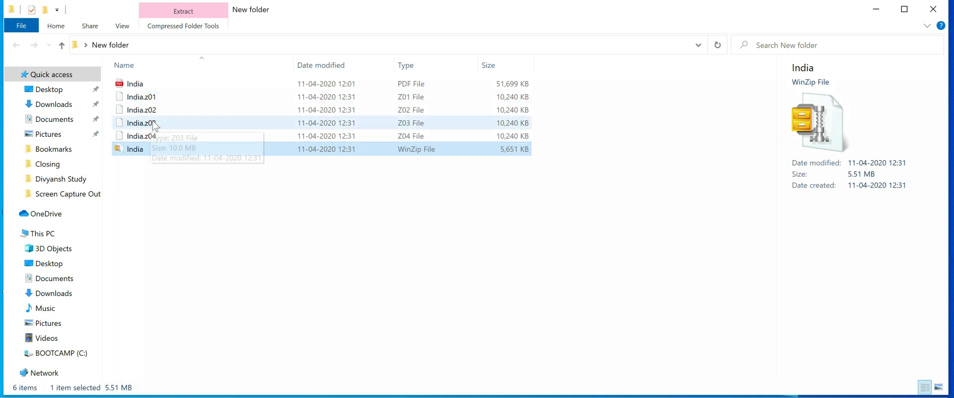
{"action": "left_click", "coordinate": [153, 107]}
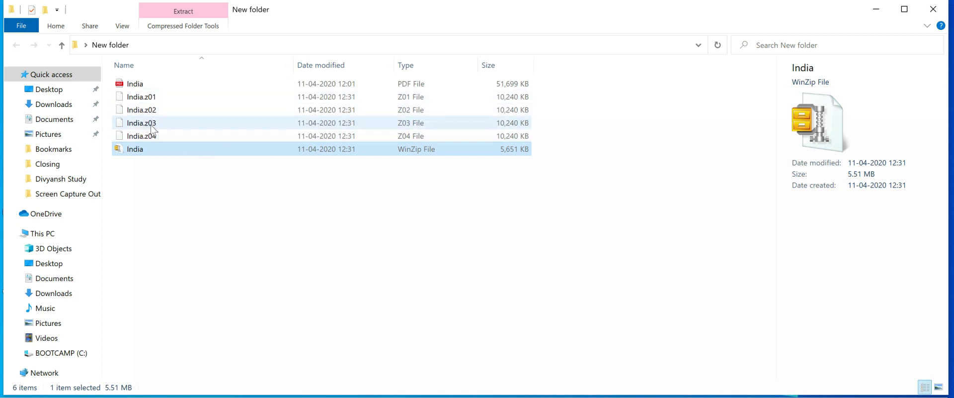
{"action": "left_click", "coordinate": [153, 87]}
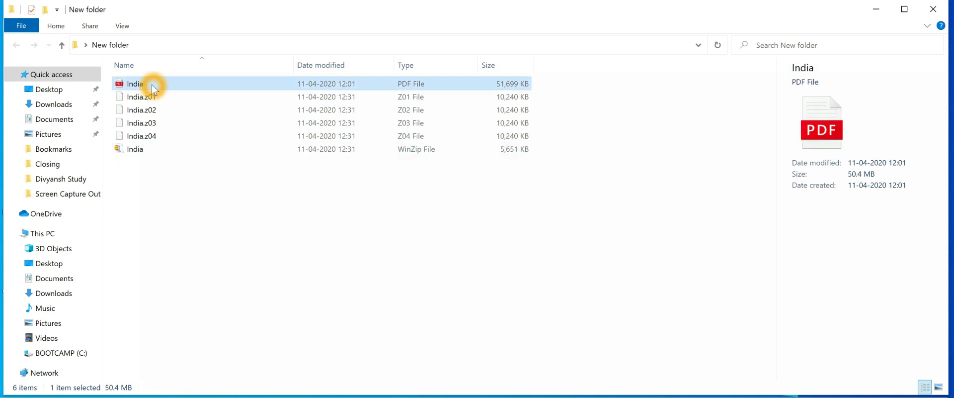
Step: Delete the original India.pdf from New folder
{"action": "key", "text": "alt+Up"}
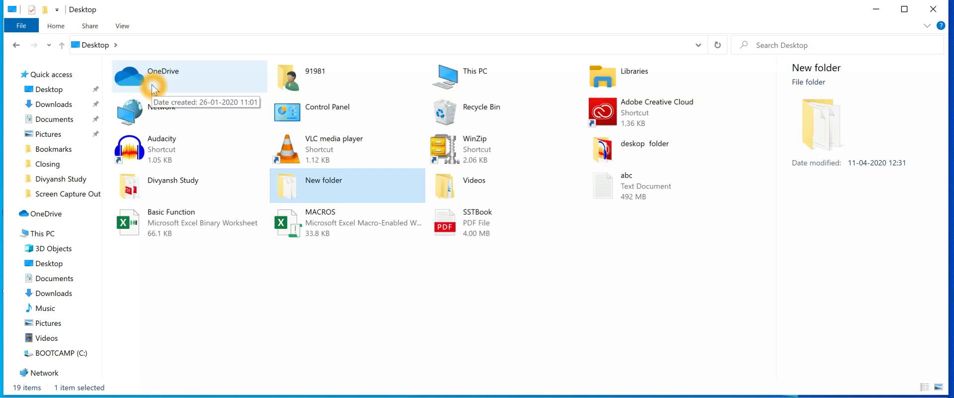
{"action": "double_click", "coordinate": [318, 189]}
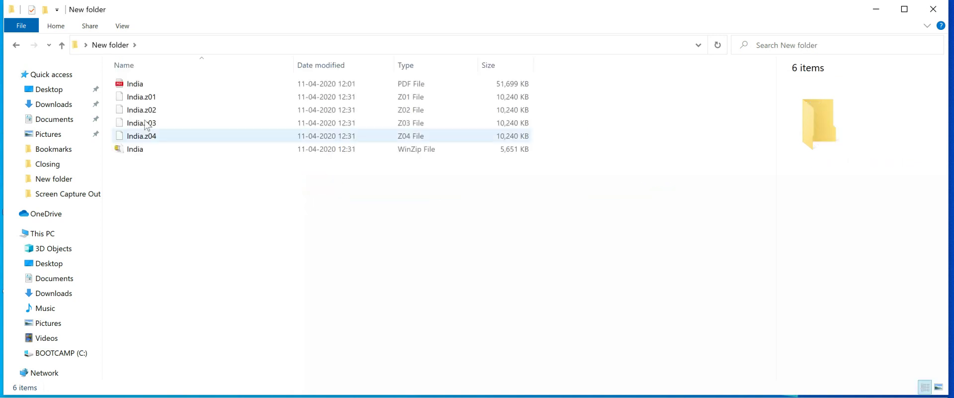
{"action": "left_click", "coordinate": [130, 86]}
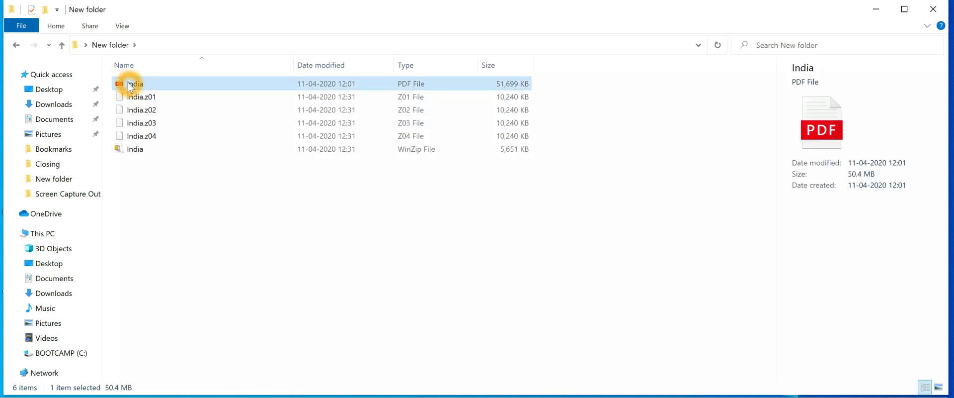
{"action": "key", "text": "Delete"}
Step: Open India.zip in WinZip's evaluation version and unzip India.pdf back into New folder
{"action": "left_click", "coordinate": [136, 145]}
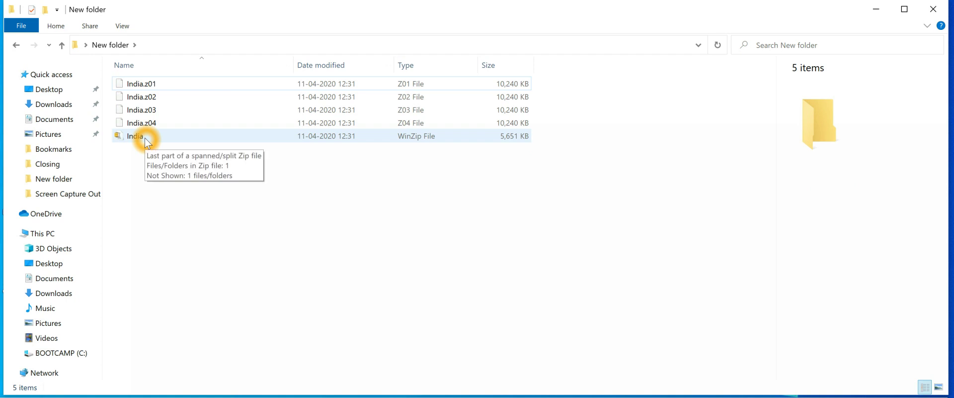
{"action": "double_click", "coordinate": [145, 138]}
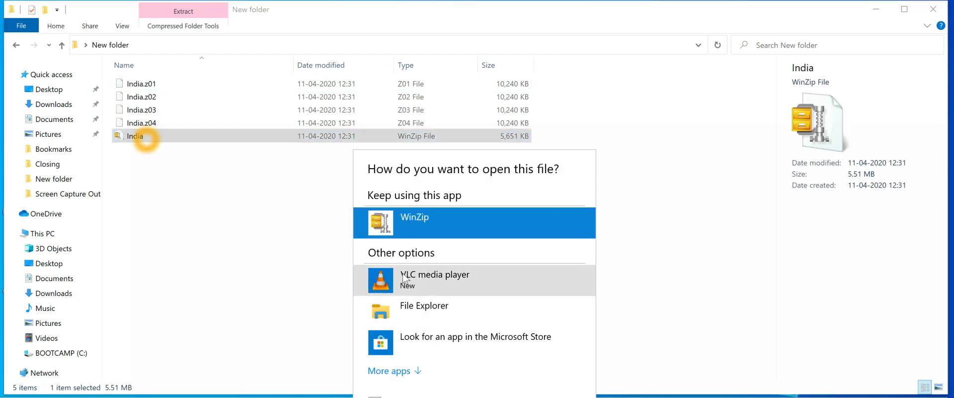
{"action": "key", "text": "Return"}
{"action": "left_click", "coordinate": [422, 265]}
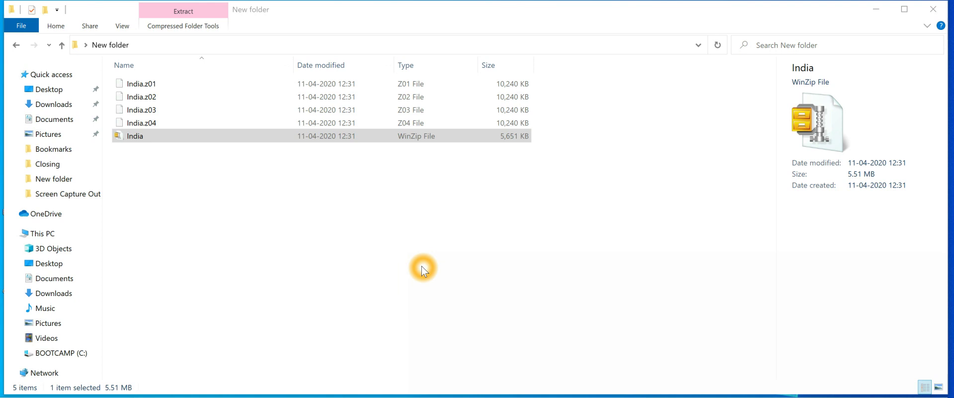
{"action": "left_click", "coordinate": [281, 208]}
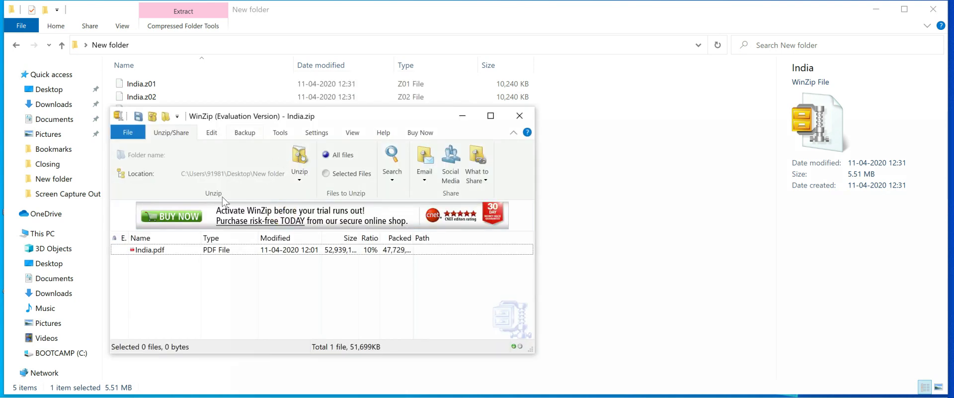
{"action": "left_click", "coordinate": [303, 157]}
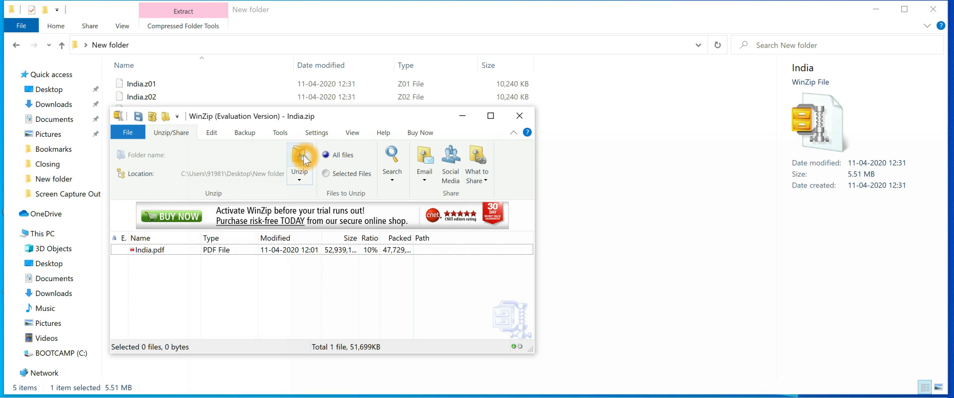
{"action": "left_click", "coordinate": [275, 288]}
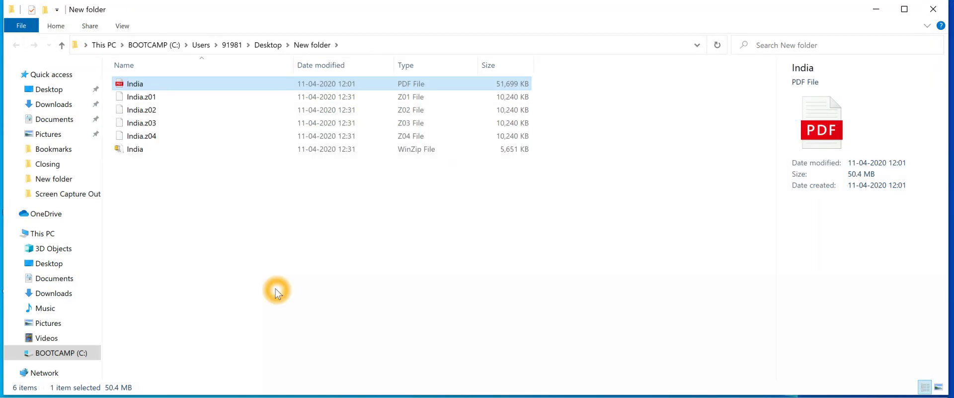
{"action": "left_click", "coordinate": [252, 226]}
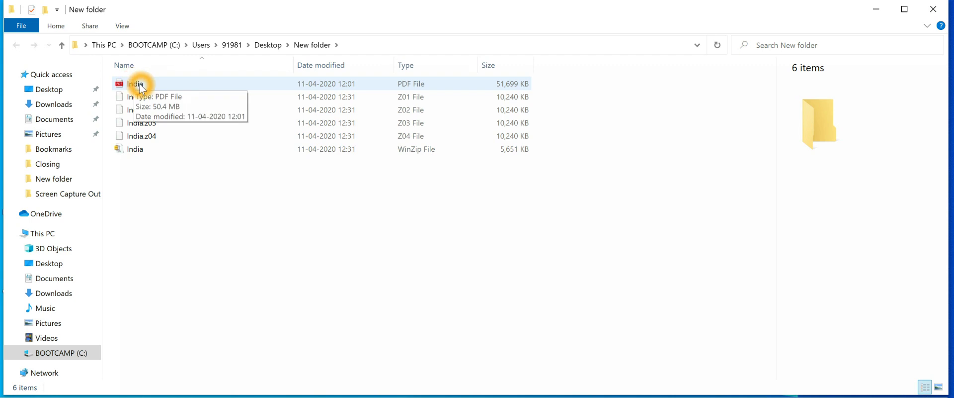
Step: Open the restored India.pdf in Edge, scroll to its last page 9,217, and close it
{"action": "double_click", "coordinate": [141, 85]}
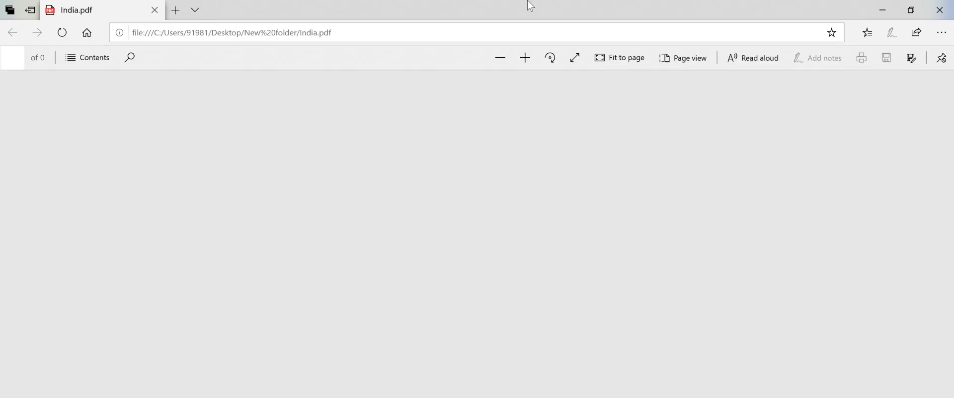
{"action": "left_click", "coordinate": [725, 343]}
{"action": "left_click_drag", "start_coordinate": [945, 85], "coordinate": [931, 47]}
{"action": "left_click", "coordinate": [940, 10]}
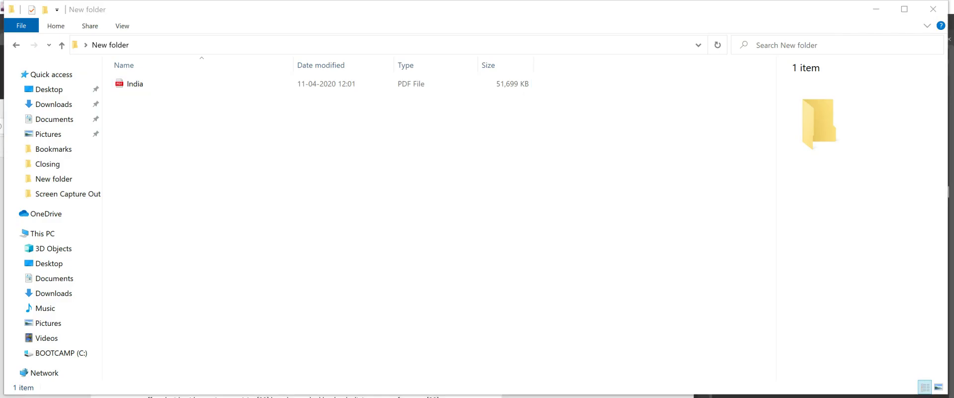